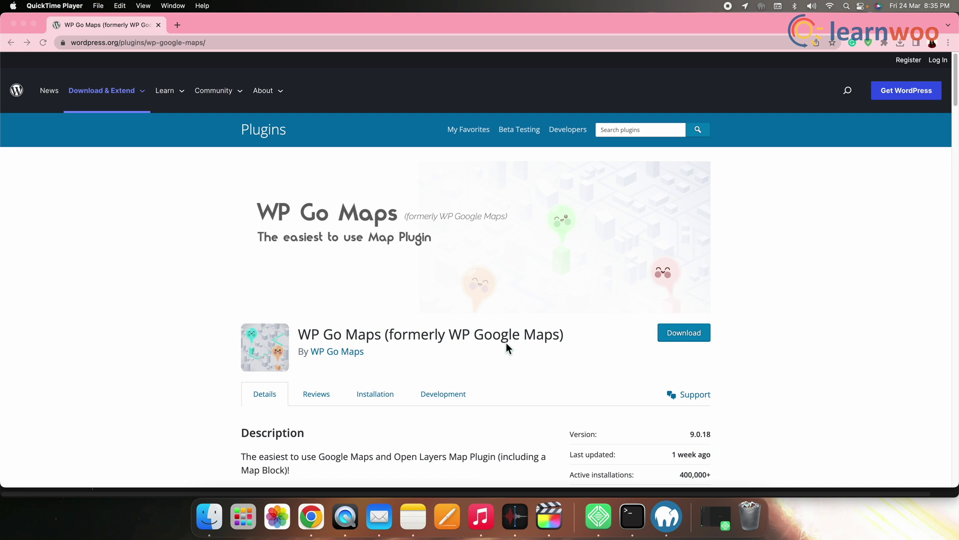
- Scroll through the WP Go Maps plugin description and feature list on wordpress.org
scroll(842, 300, down, 2)
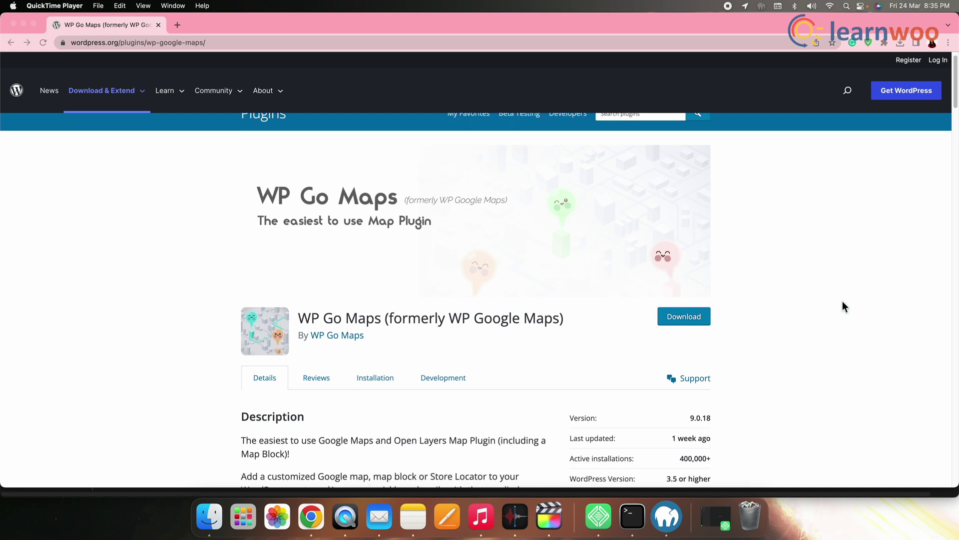
scroll(842, 301, down, 5)
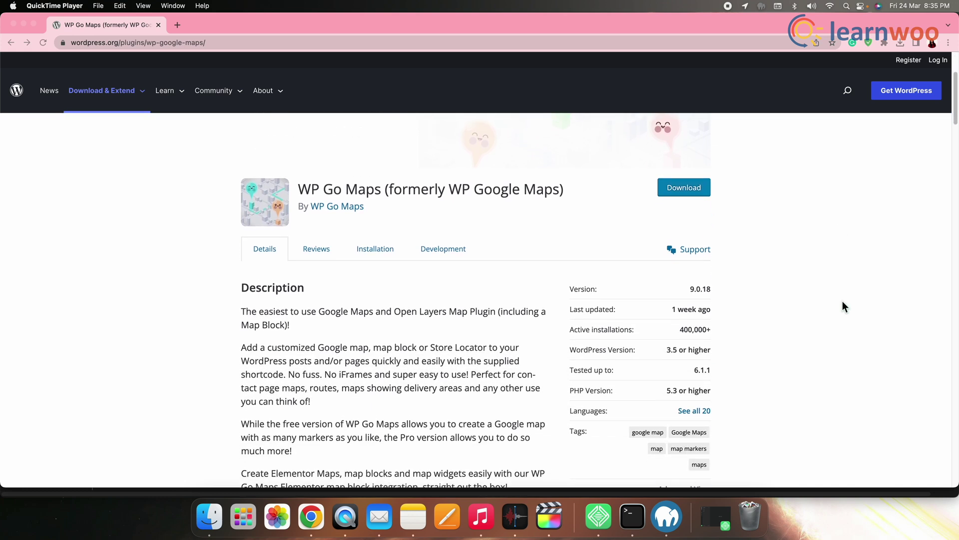
scroll(842, 302, down, 8)
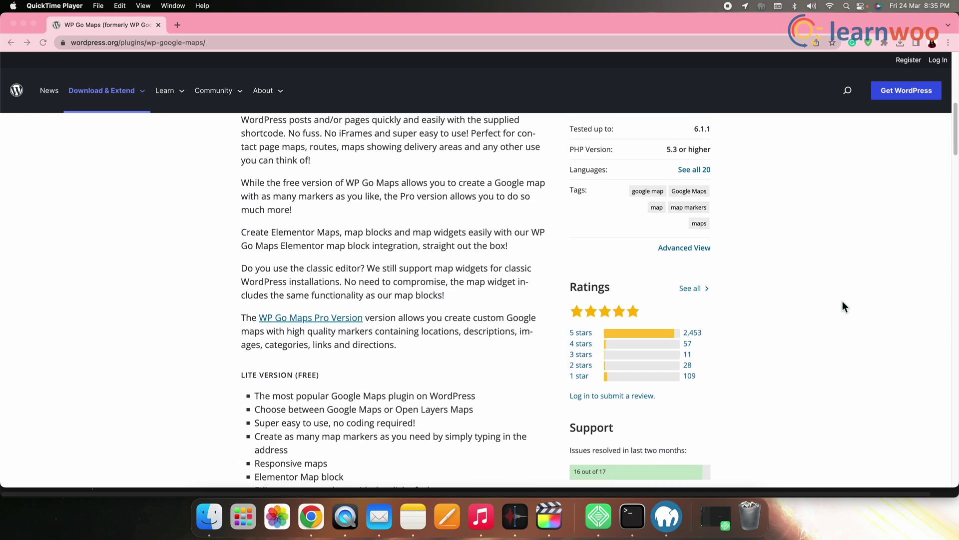
scroll(842, 306, down, 6)
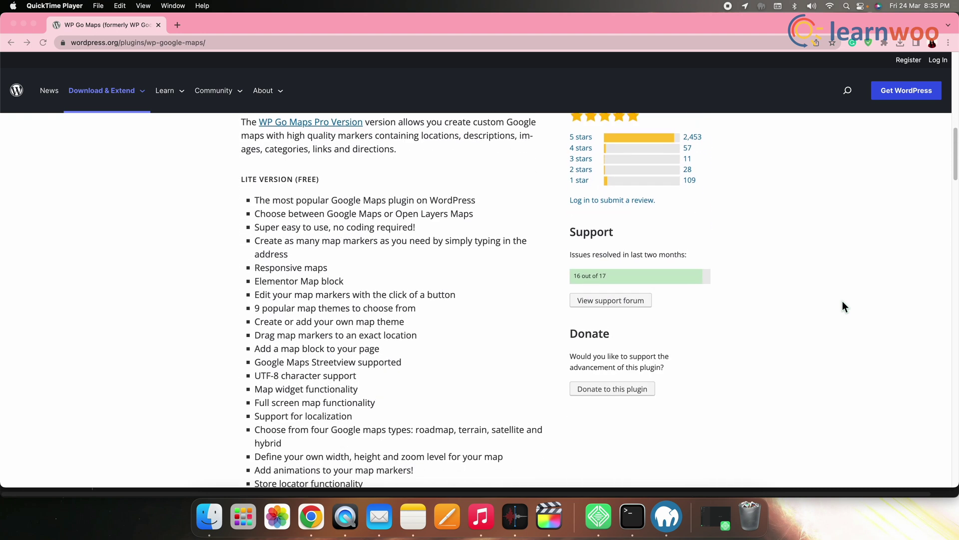
scroll(842, 306, down, 3)
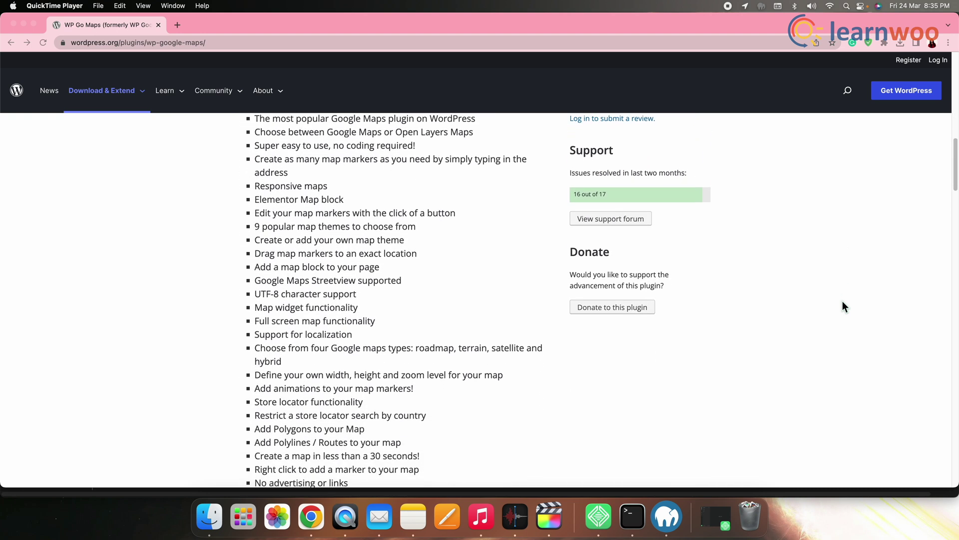
scroll(842, 302, down, 6)
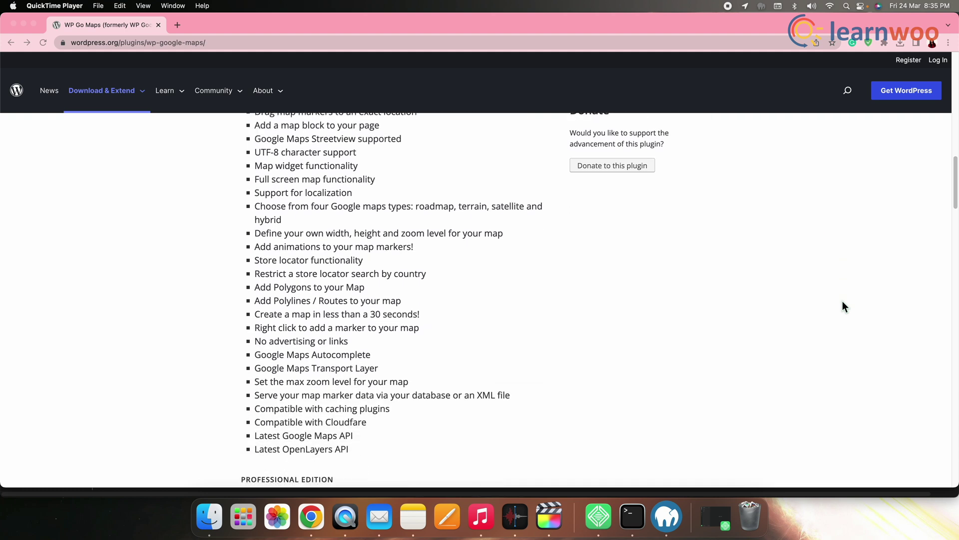
scroll(843, 306, down, 5)
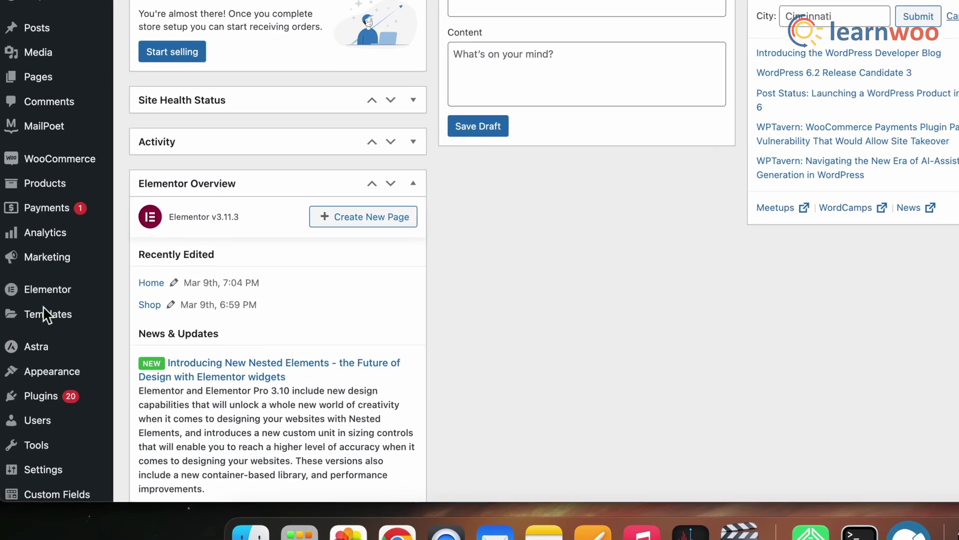
- Search the plugin directory for 'WP Google maps', then install and activate WP Go Maps
mouse_move(48, 403)
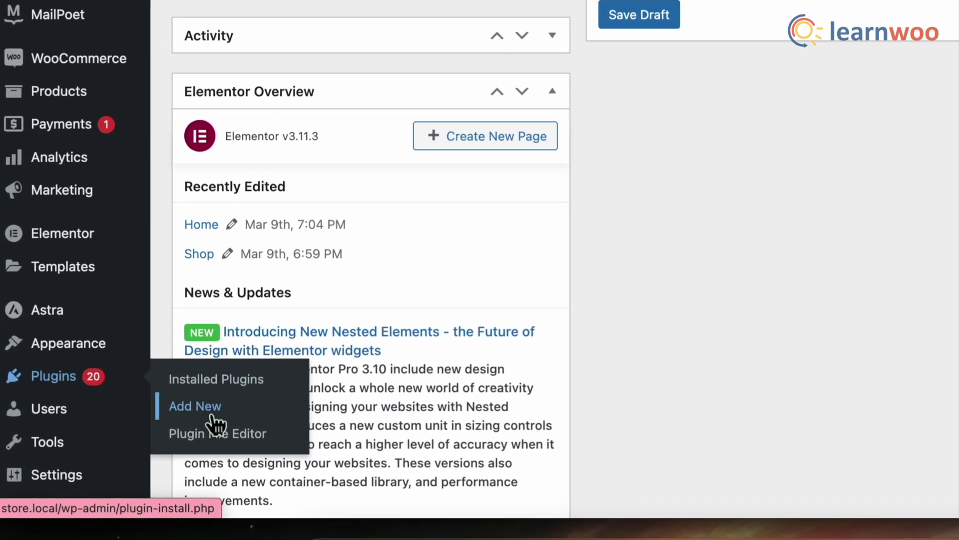
click(215, 418)
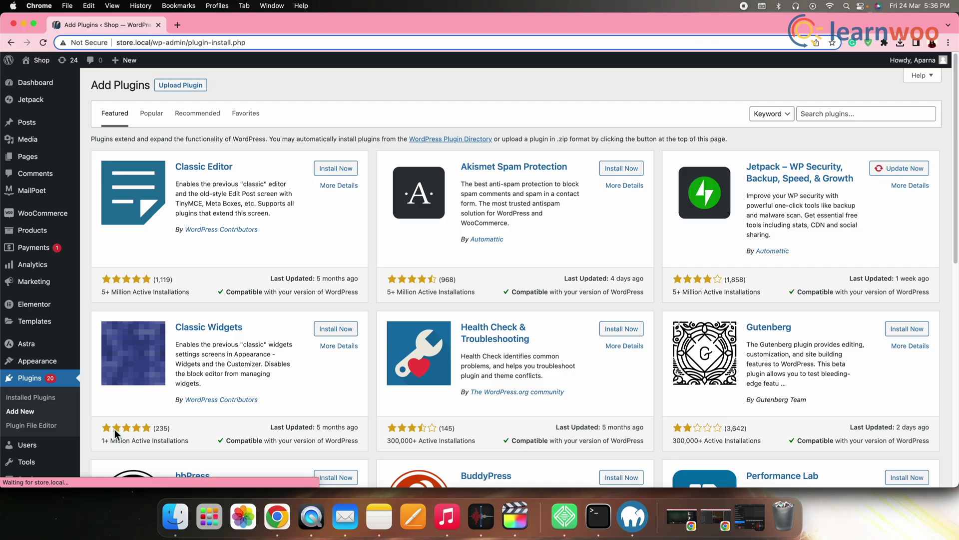
click(812, 113)
text(WP Goo)
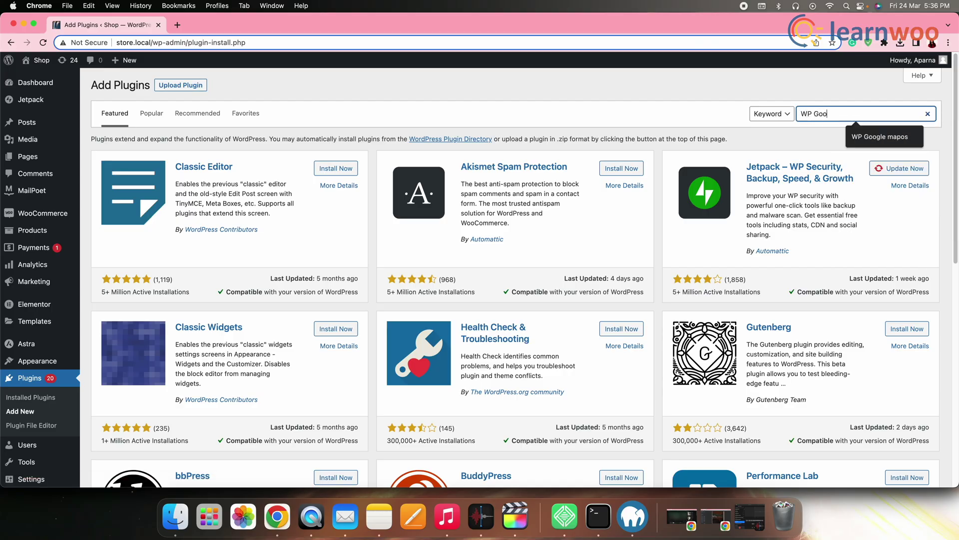
text(gle maps)
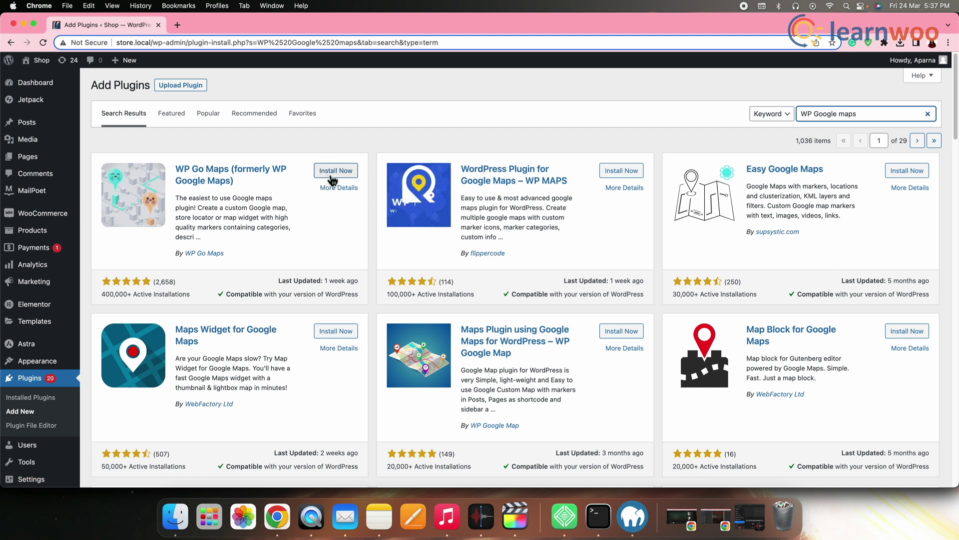
click(331, 172)
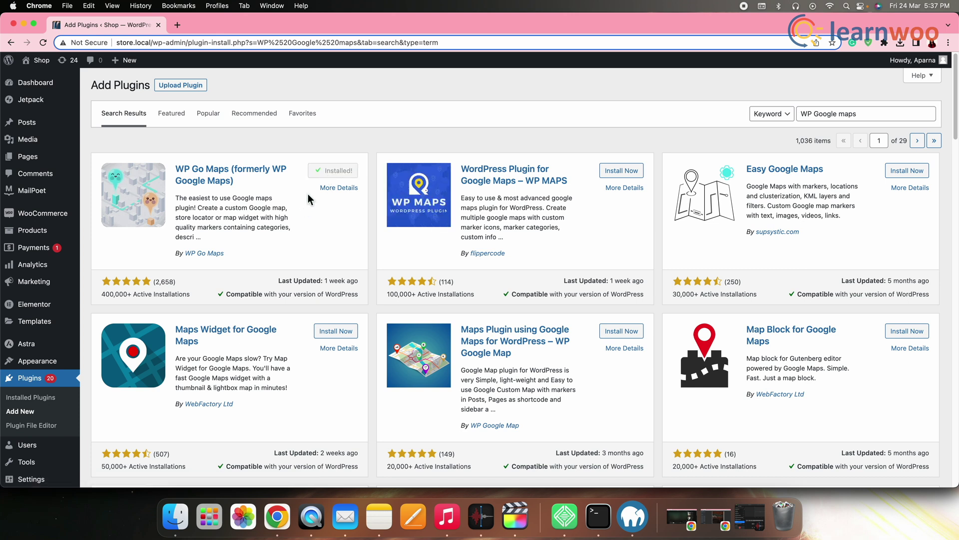
click(335, 177)
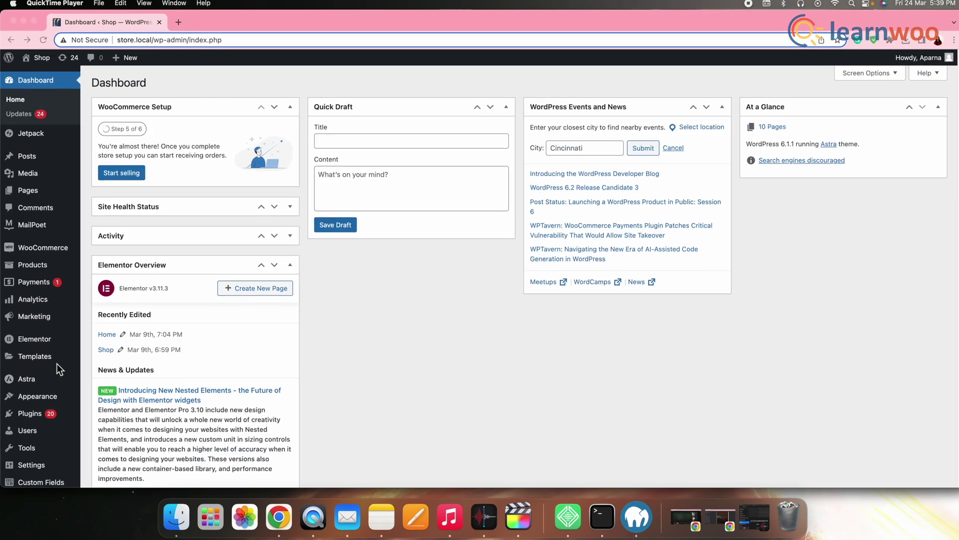
- Open the WP Go Maps settings at its Advanced Settings tab, where the API key field is
scroll(36, 448, down, 5)
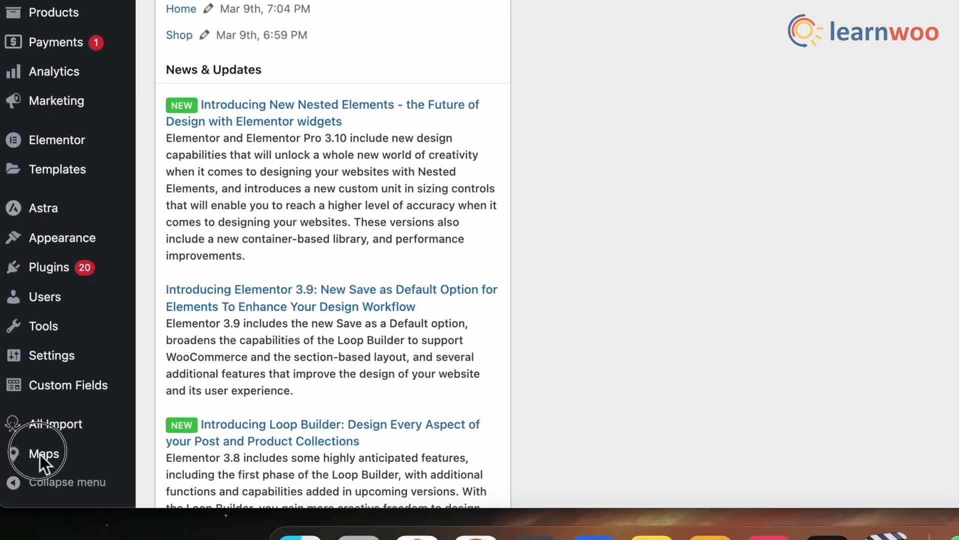
mouse_move(55, 455)
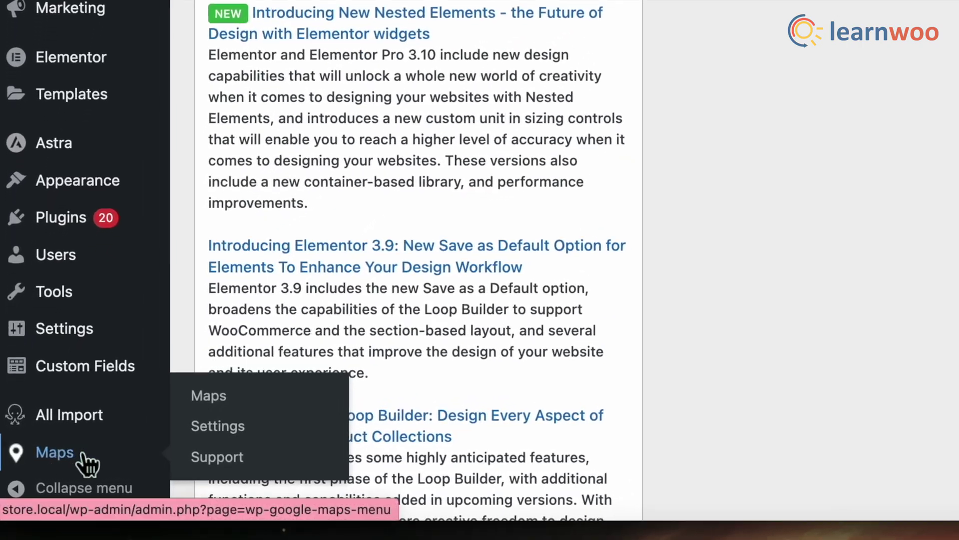
click(220, 430)
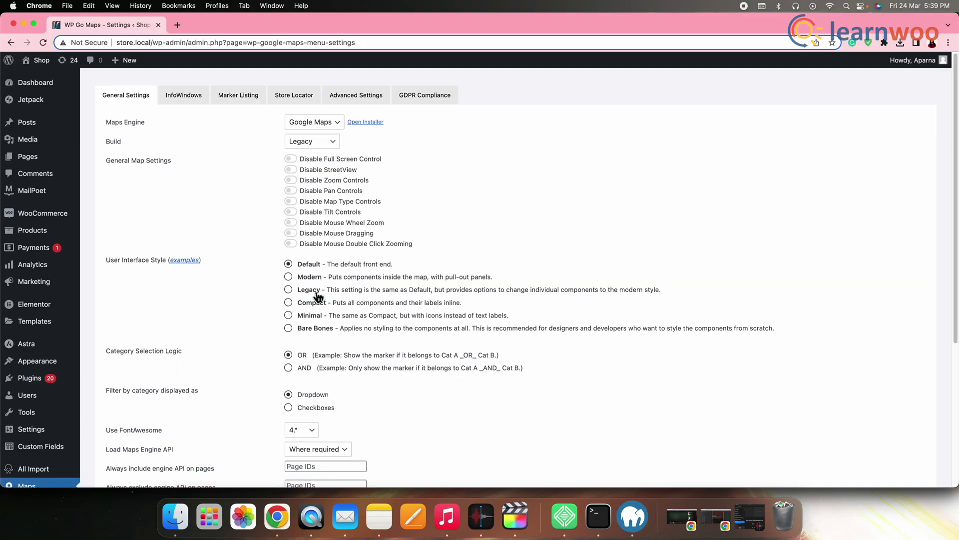
click(294, 95)
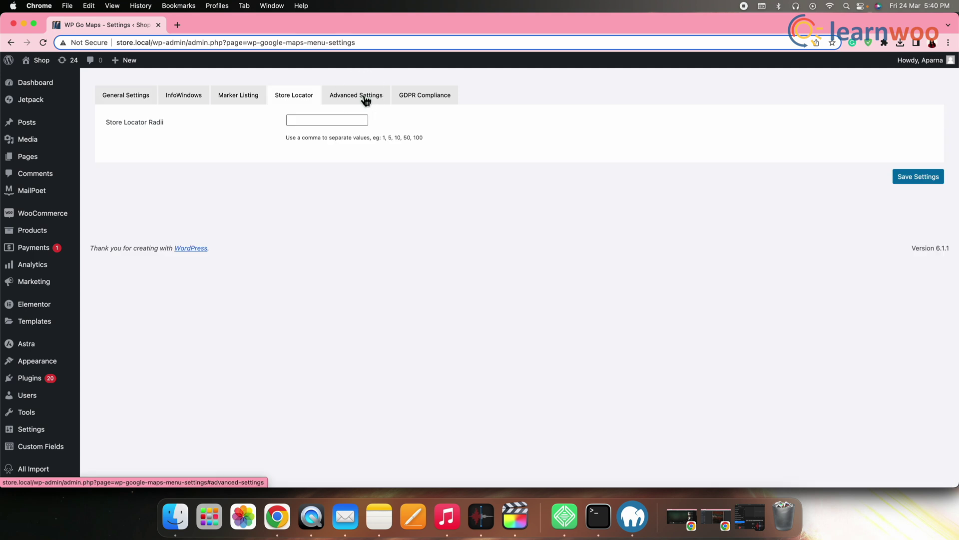
click(366, 101)
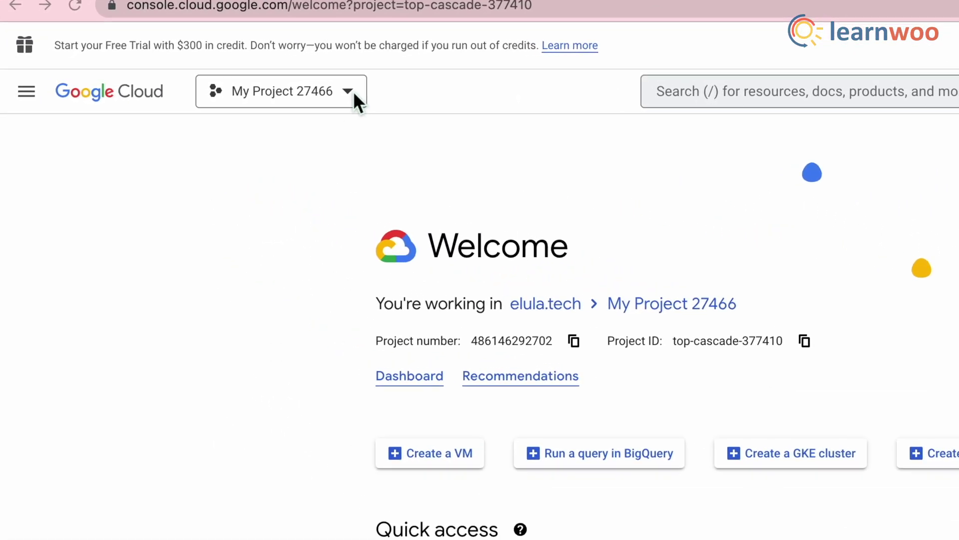
- Create a new Google Cloud project named 'test'
click(484, 96)
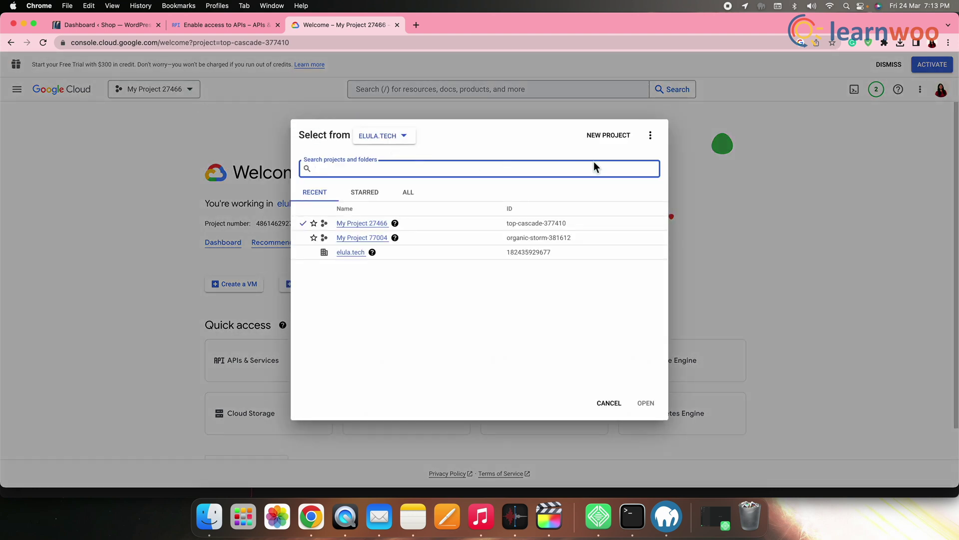
click(608, 135)
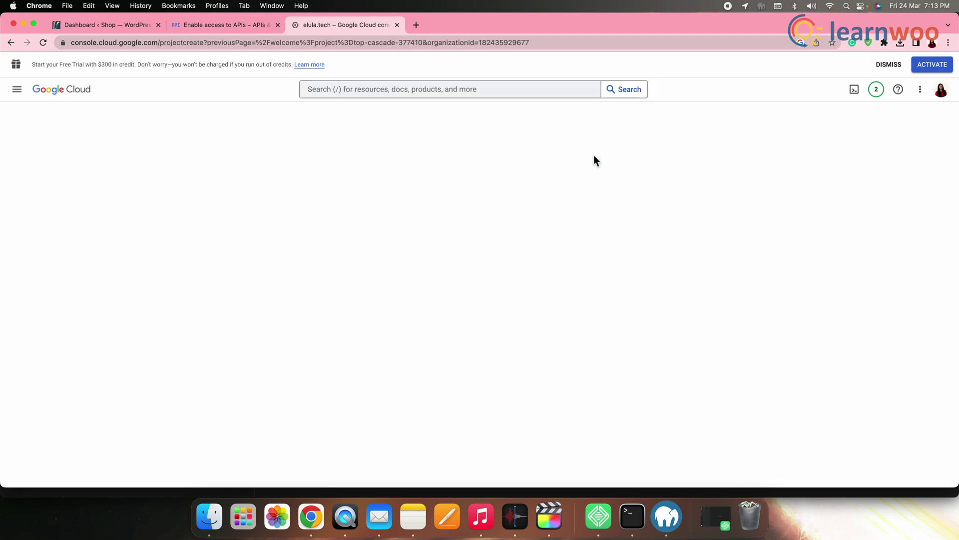
text(test)
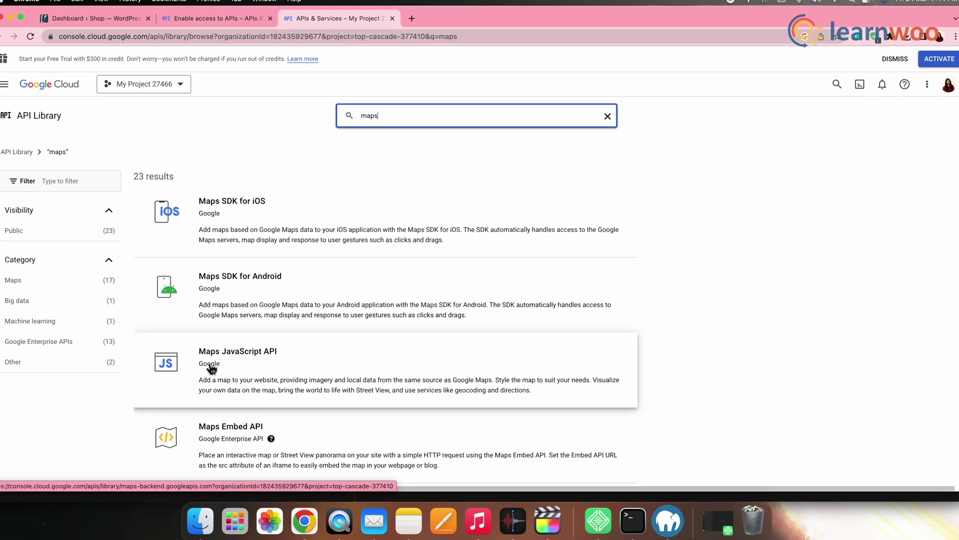
- From the Geocoding API page, create a new API key under Credentials
scroll(350, 241, down, 15)
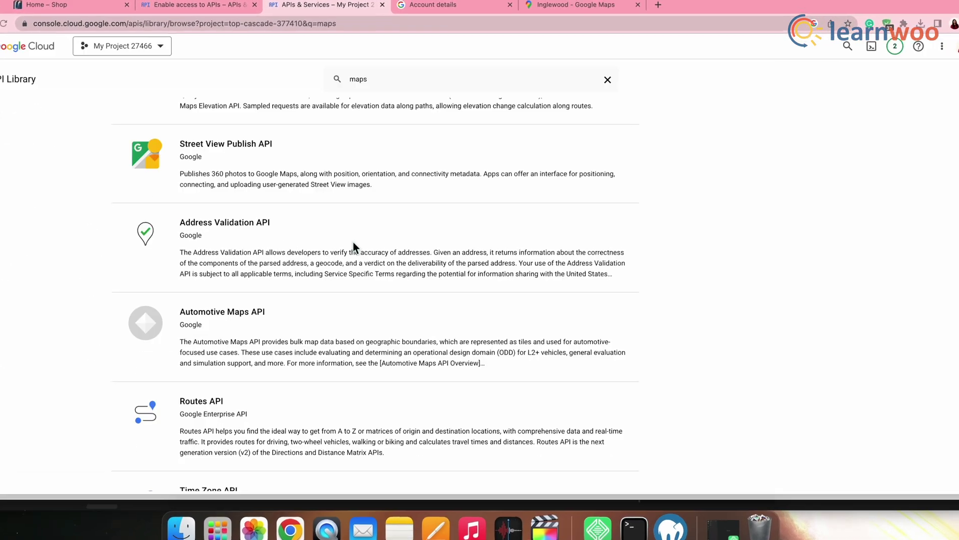
scroll(342, 244, down, 5)
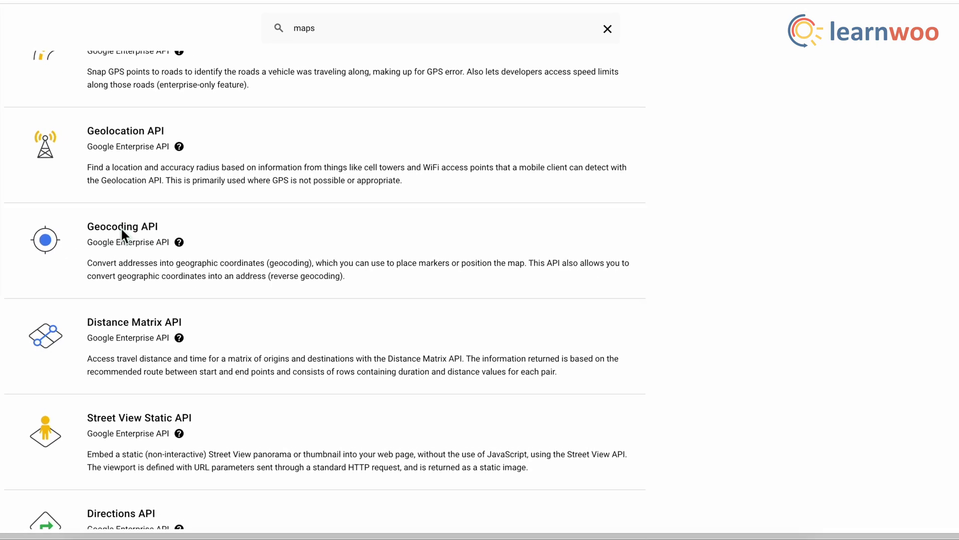
click(129, 229)
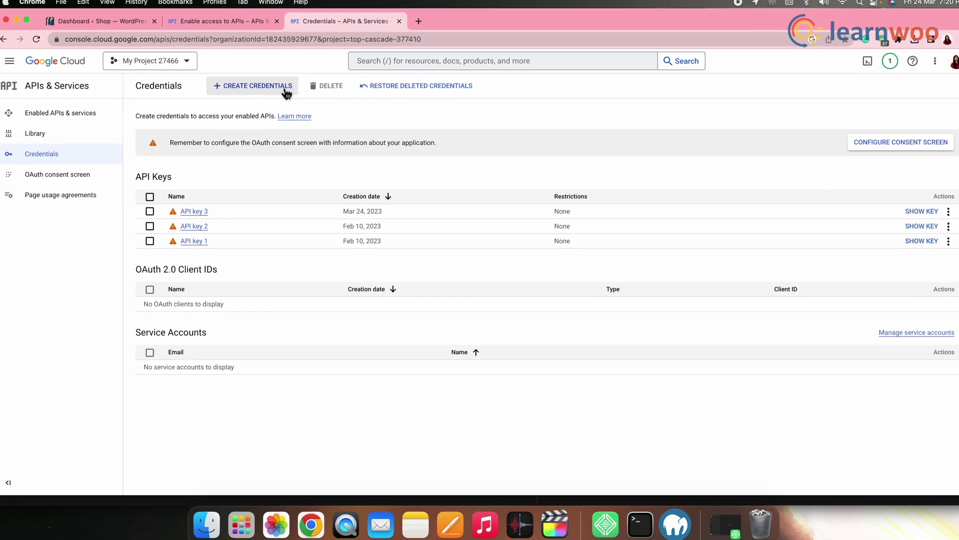
click(286, 91)
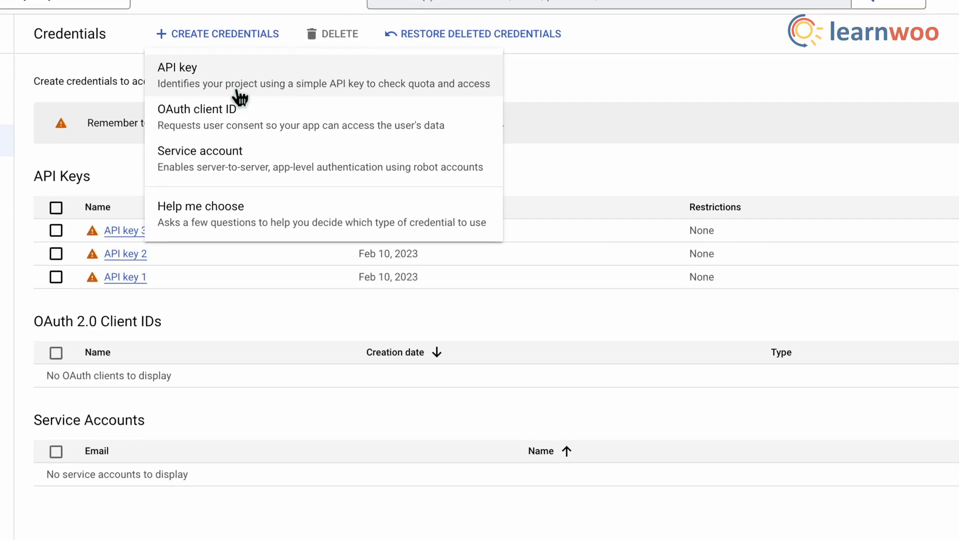
click(238, 90)
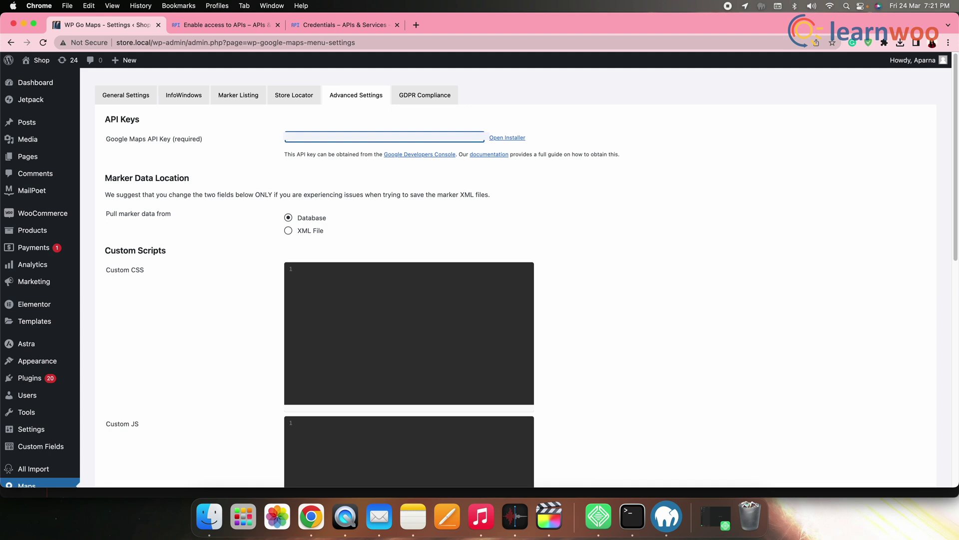
- Paste the Google Maps API key into the WP Go Maps API key field
key(super+v)
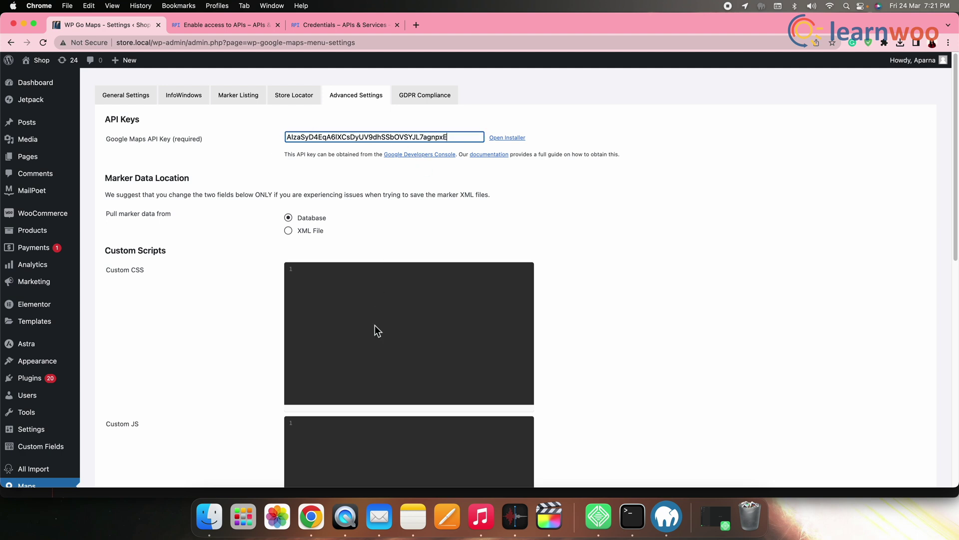
scroll(374, 326, down, 10)
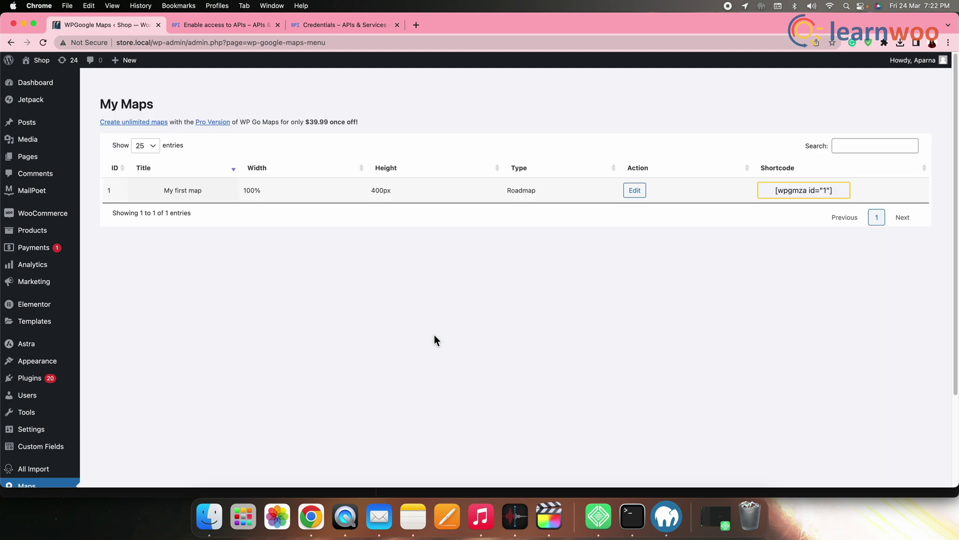
- Edit 'My first map', select its name, and place the cursor in the new marker's Address/GPS field
click(634, 191)
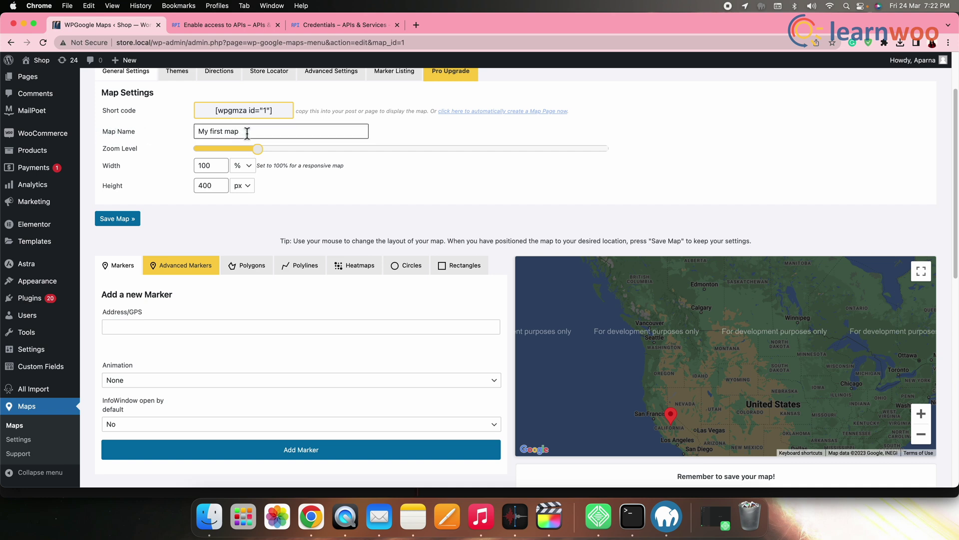
drag(247, 133, 184, 138)
scroll(203, 376, down, 3)
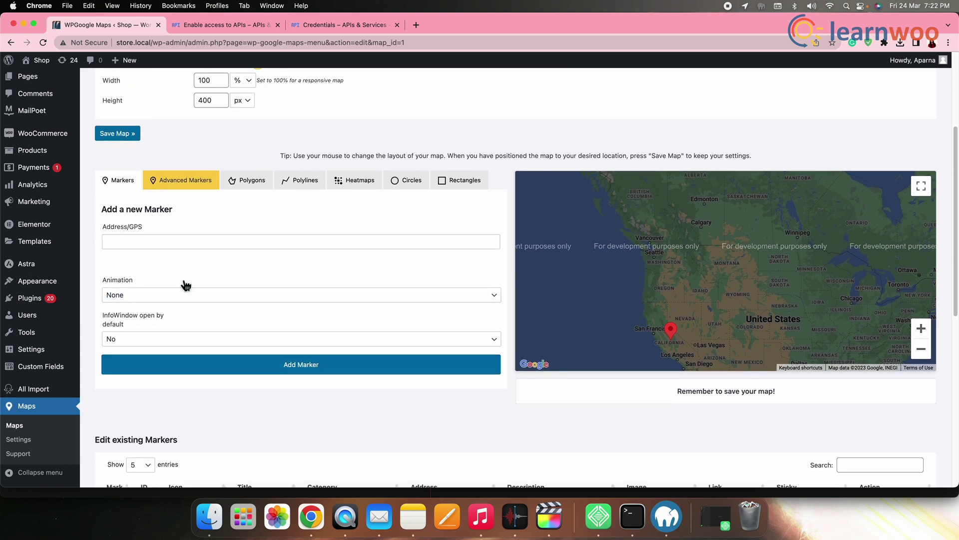
click(151, 242)
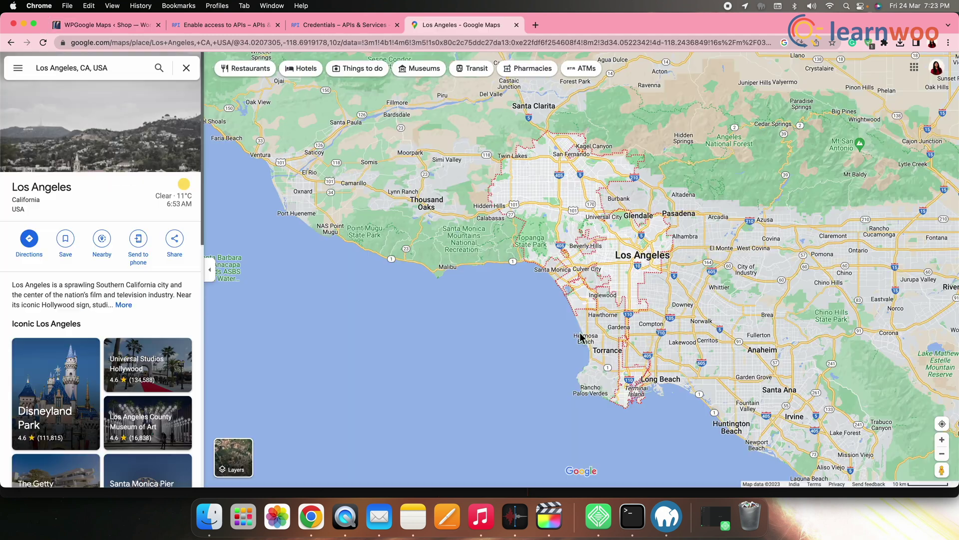
- Copy the coordinates 33.96176, -118.35359 of a spot in Inglewood
click(602, 299)
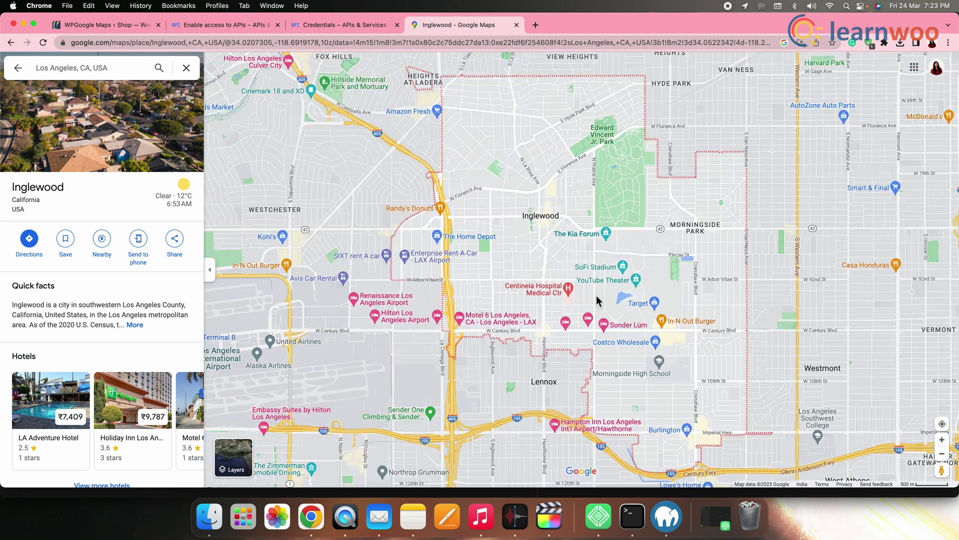
right_click(545, 220)
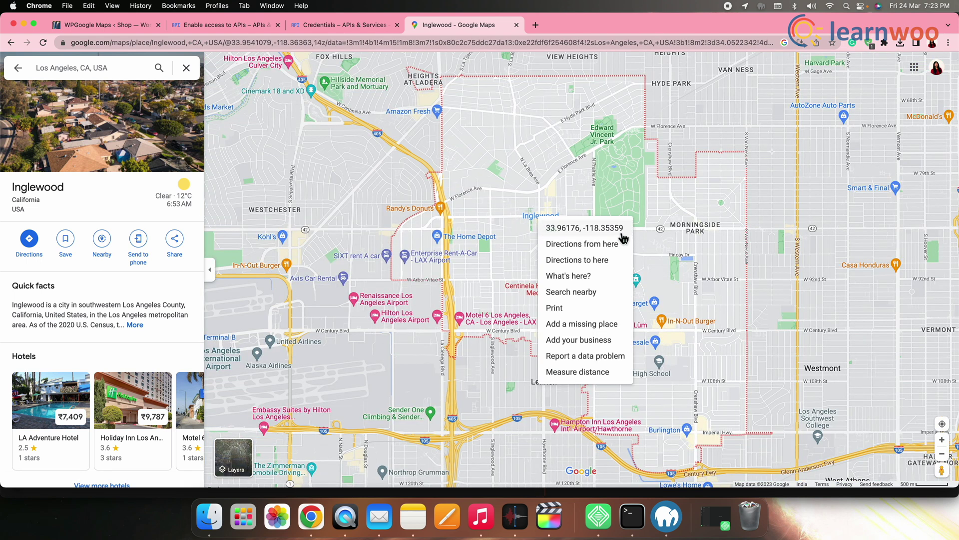
click(578, 229)
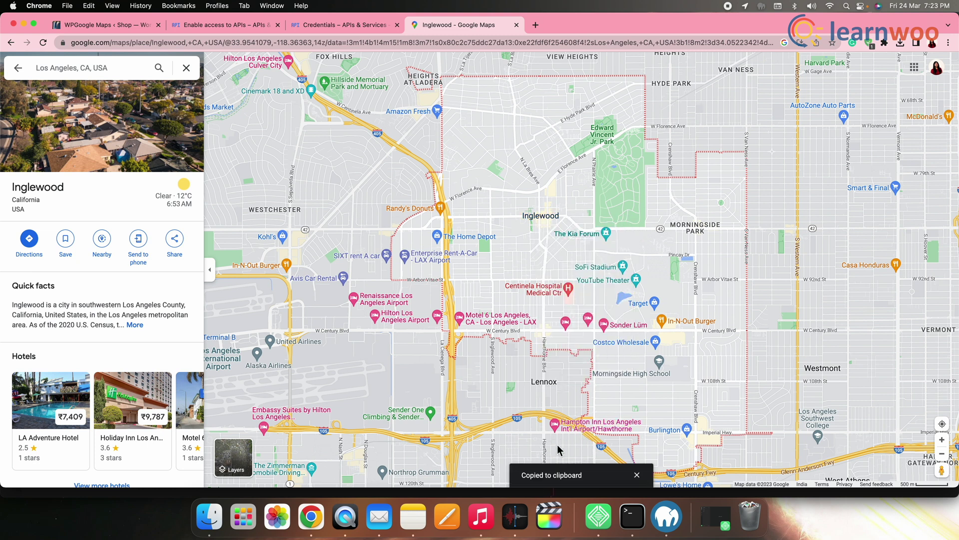
- Paste the Inglewood coordinates into Address/GPS and add them as a second marker
click(106, 26)
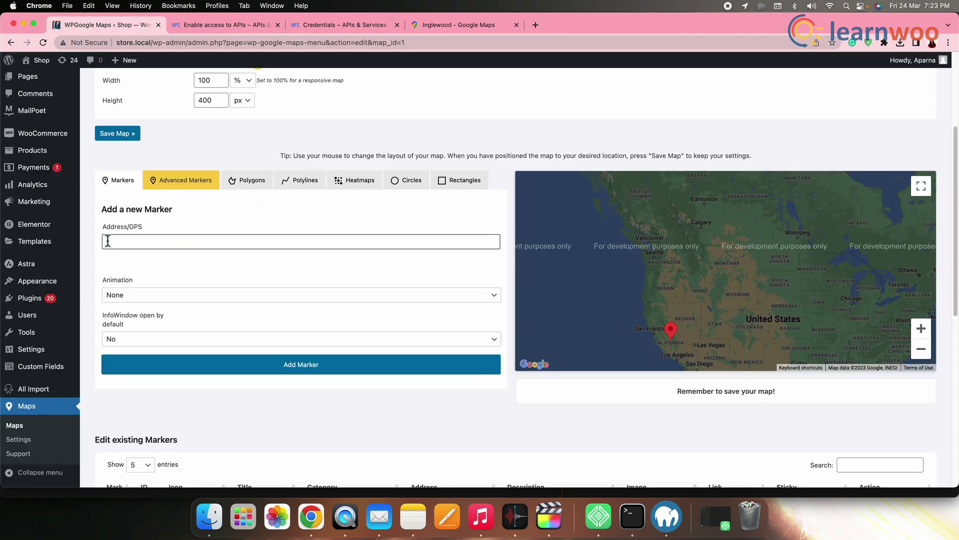
key(super+v)
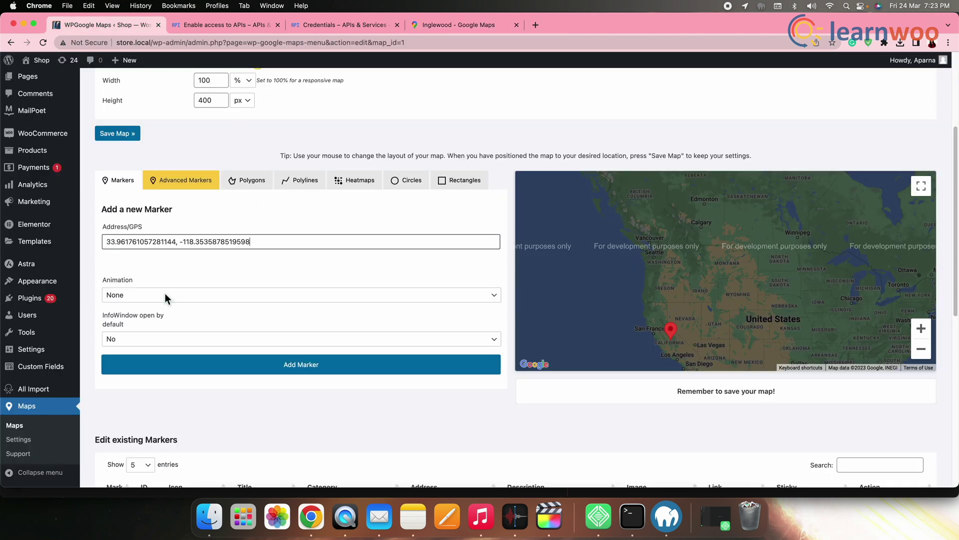
click(268, 373)
scroll(306, 410, down, 3)
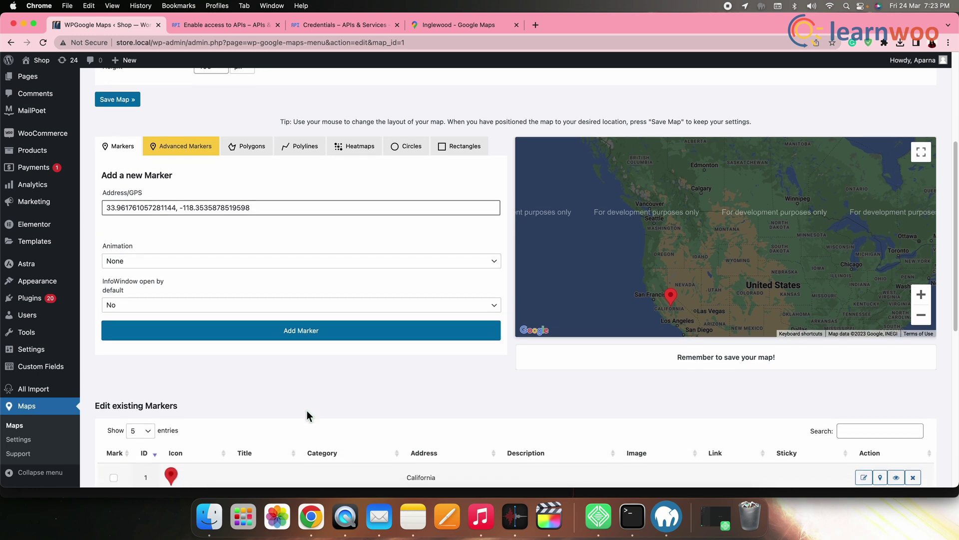
scroll(310, 416, down, 5)
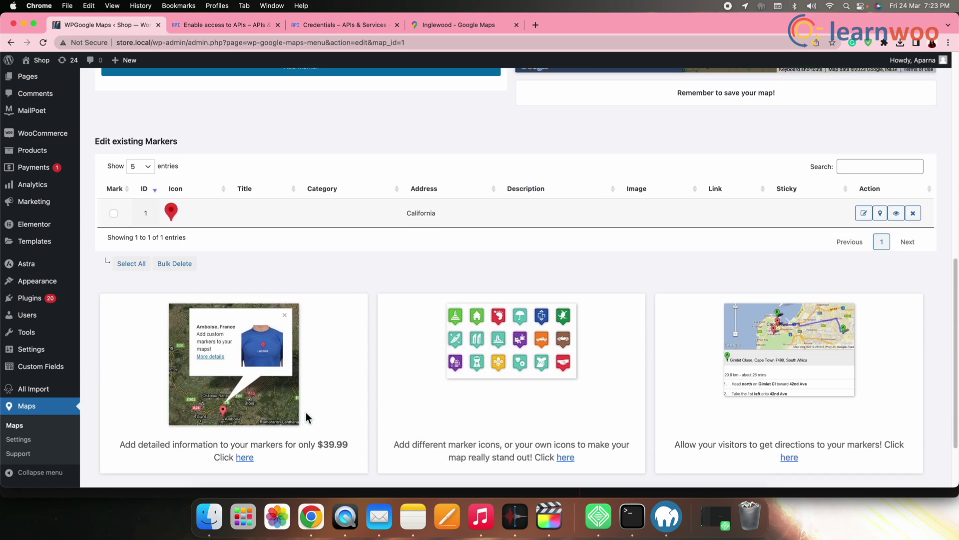
scroll(306, 412, up, 3)
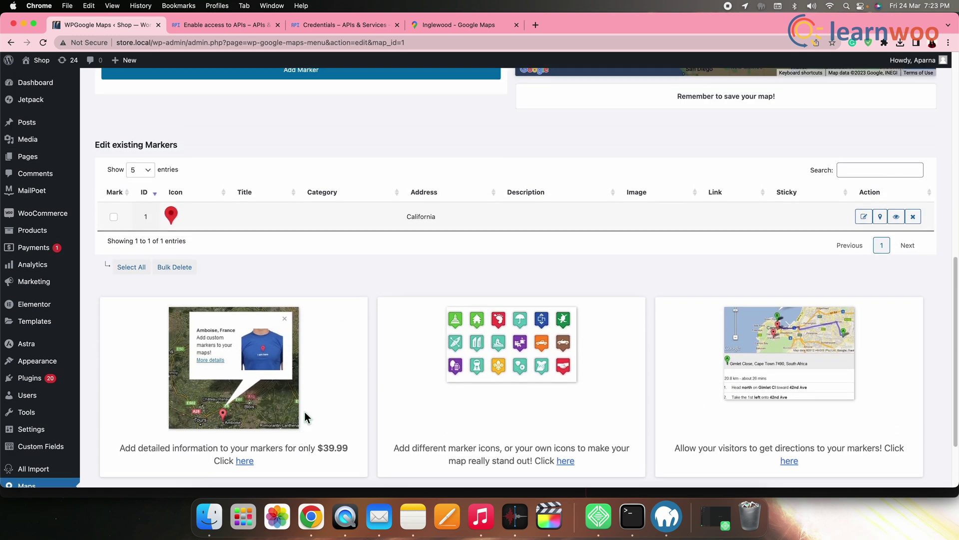
scroll(304, 413, up, 3)
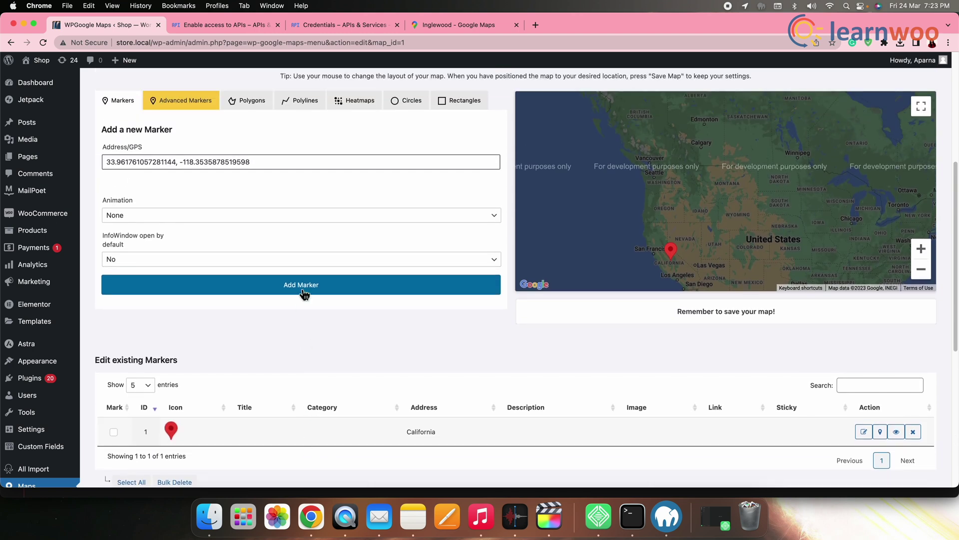
click(303, 286)
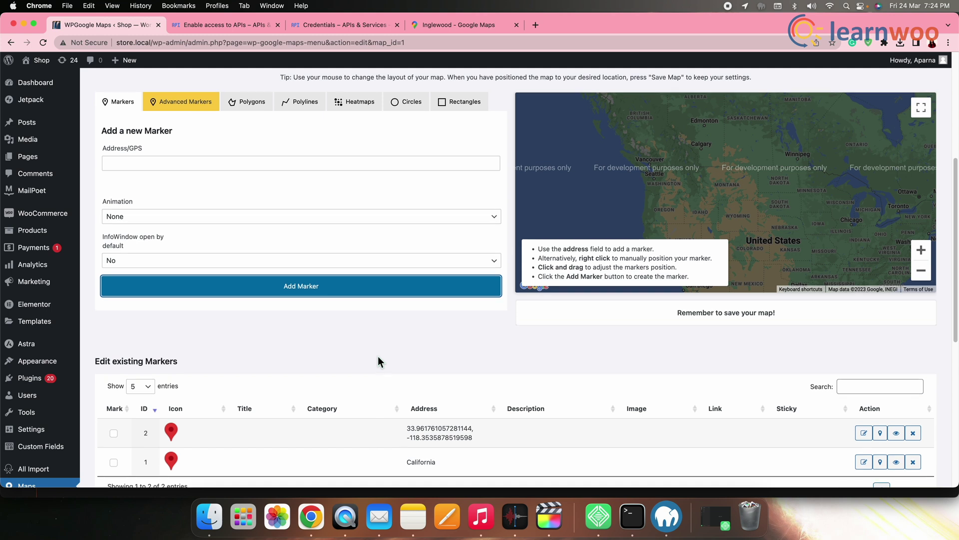
scroll(278, 377, down, 2)
scroll(220, 315, up, 7)
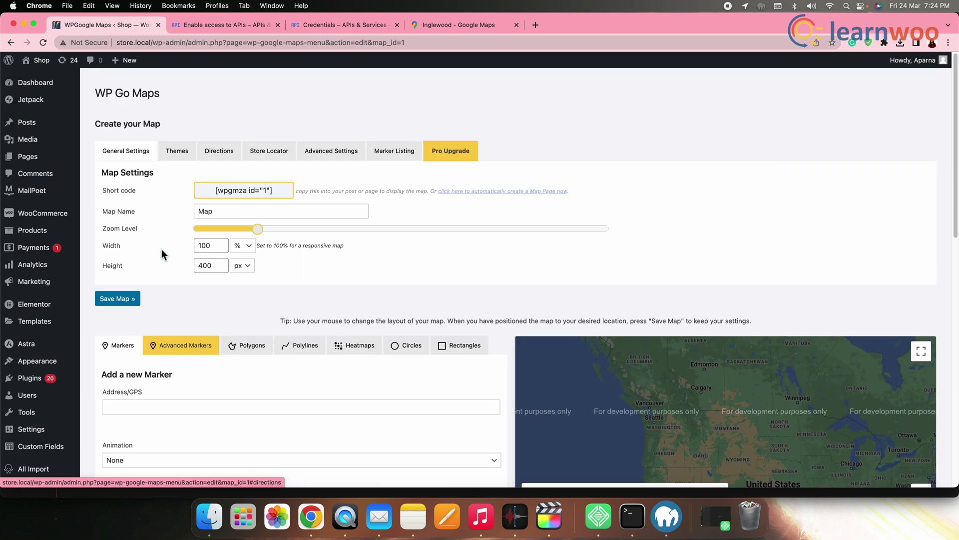
- Save the two-marker map, then copy its [wpgmza id="1"] shortcode from the My Maps list
click(117, 303)
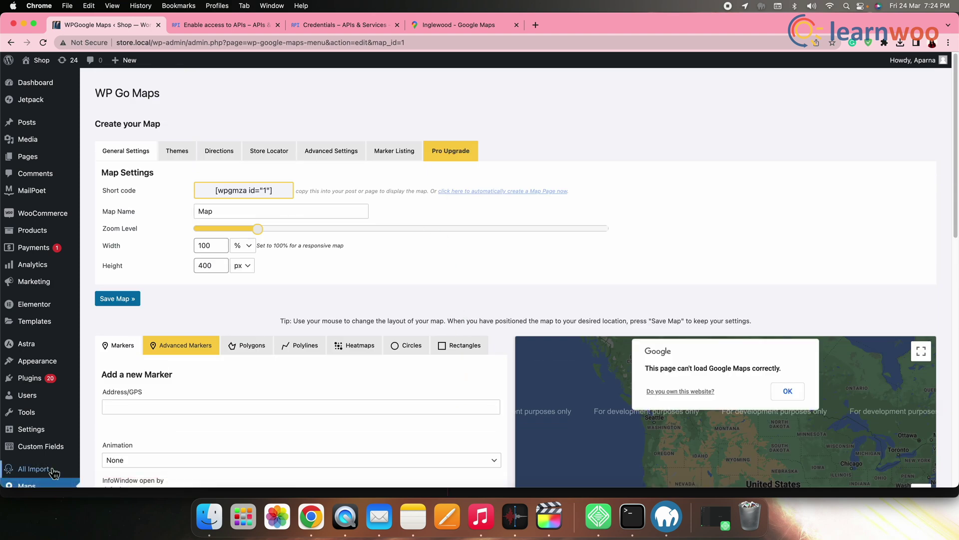
scroll(50, 459, down, 6)
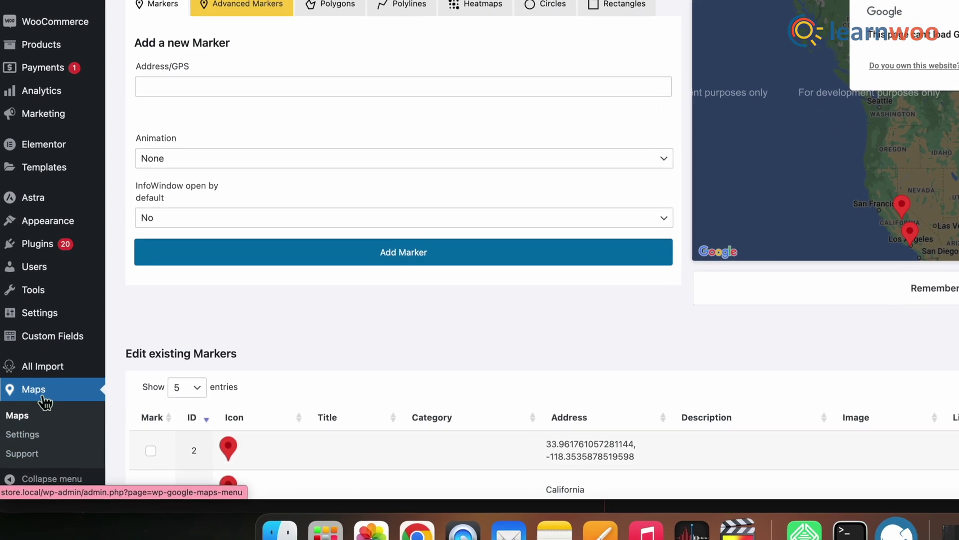
click(35, 415)
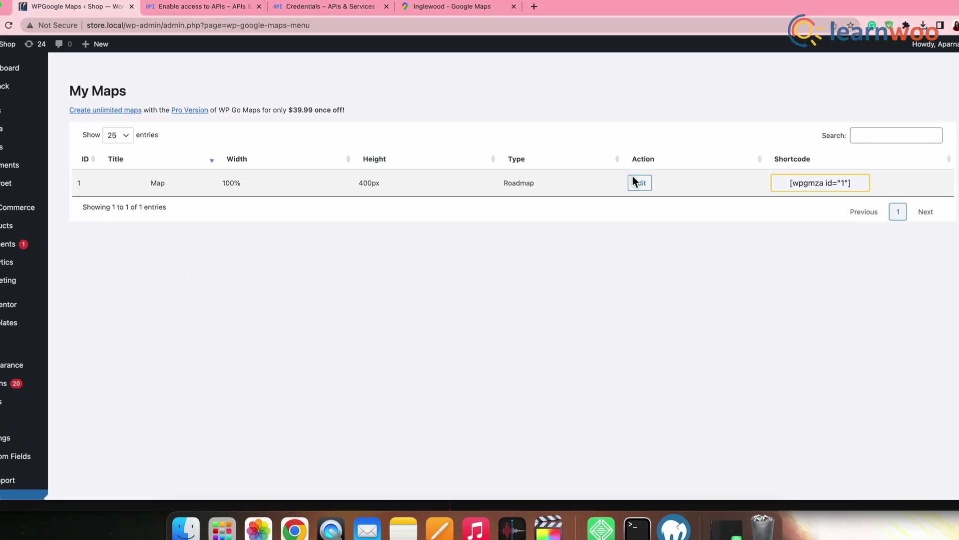
click(819, 184)
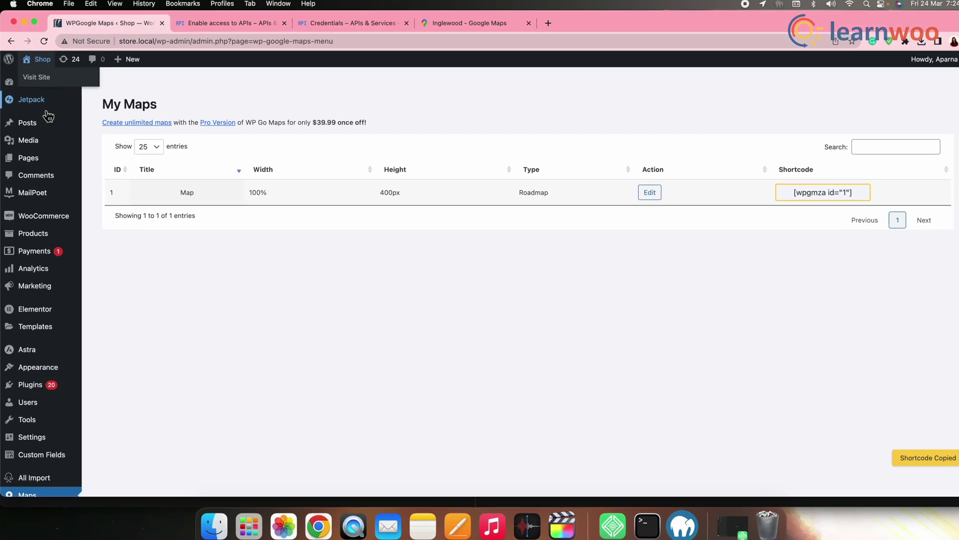
mouse_move(49, 149)
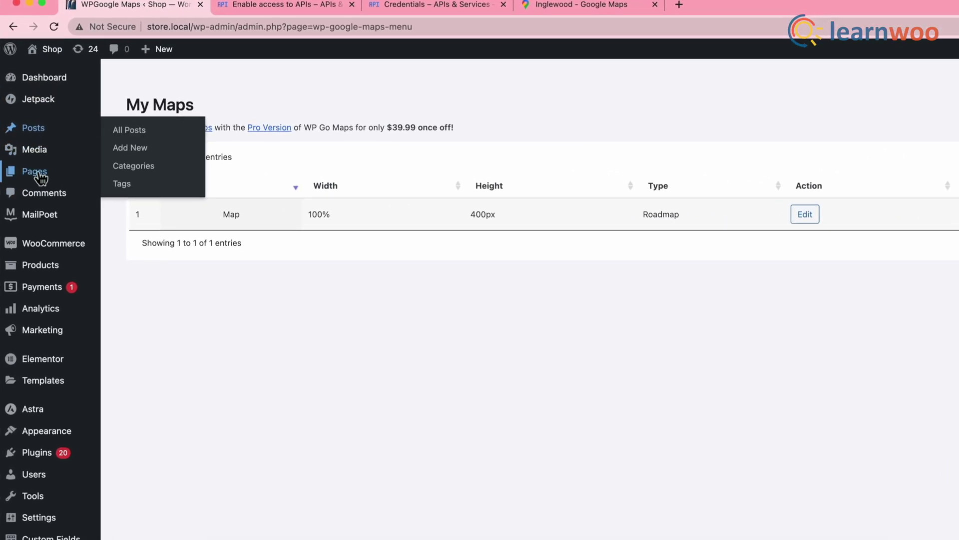
- Open the Home page in the block editor from All Pages
mouse_move(40, 176)
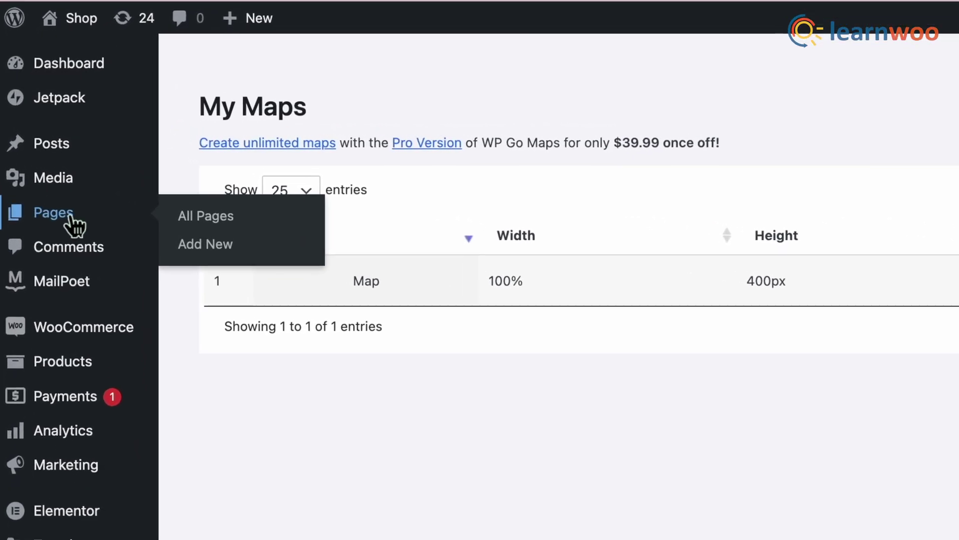
click(300, 220)
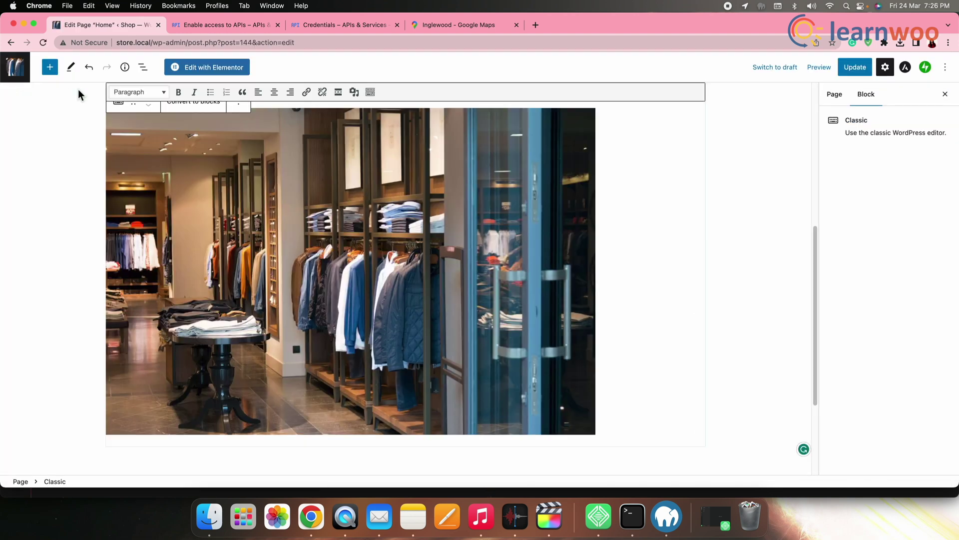
click(47, 66)
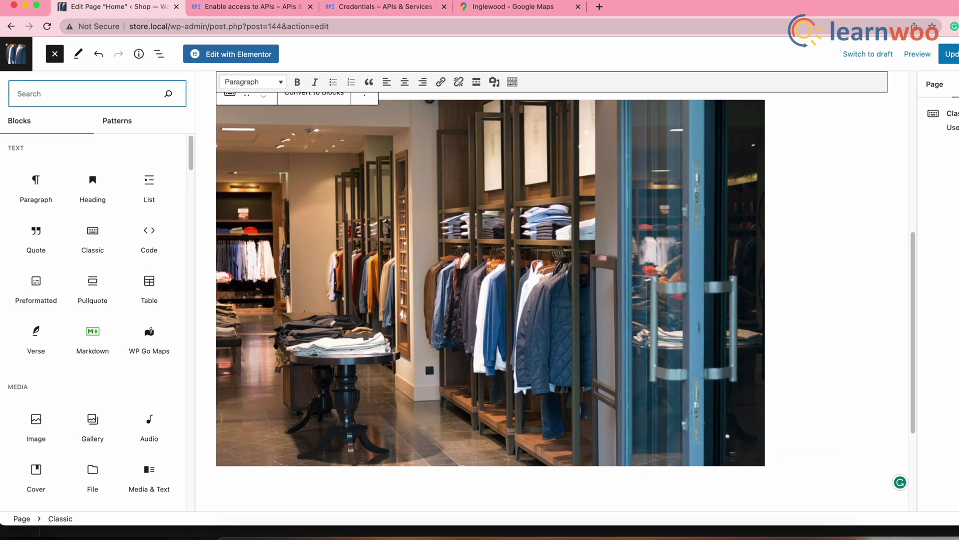
- Add a Shortcode block containing [wpgmza id="1"] below the image and update the page
text(short)
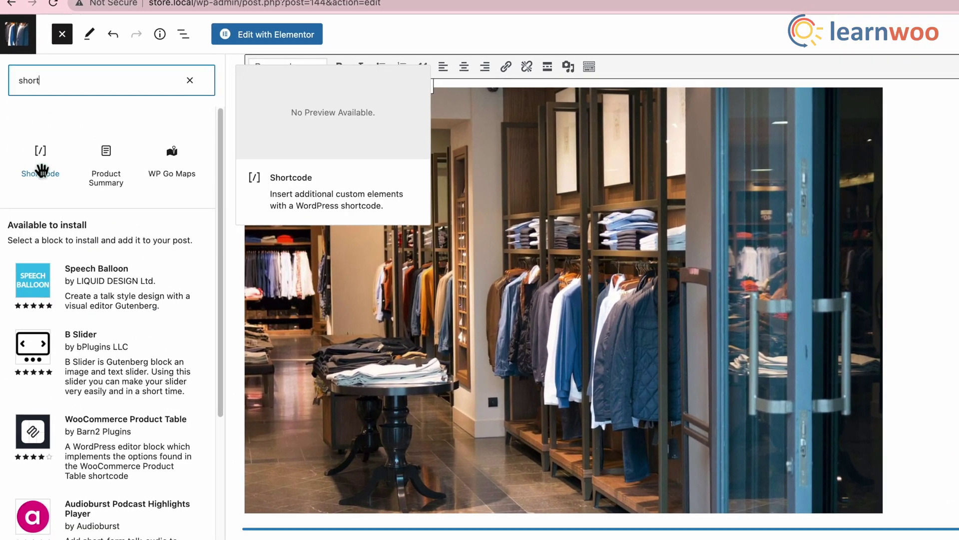
click(44, 169)
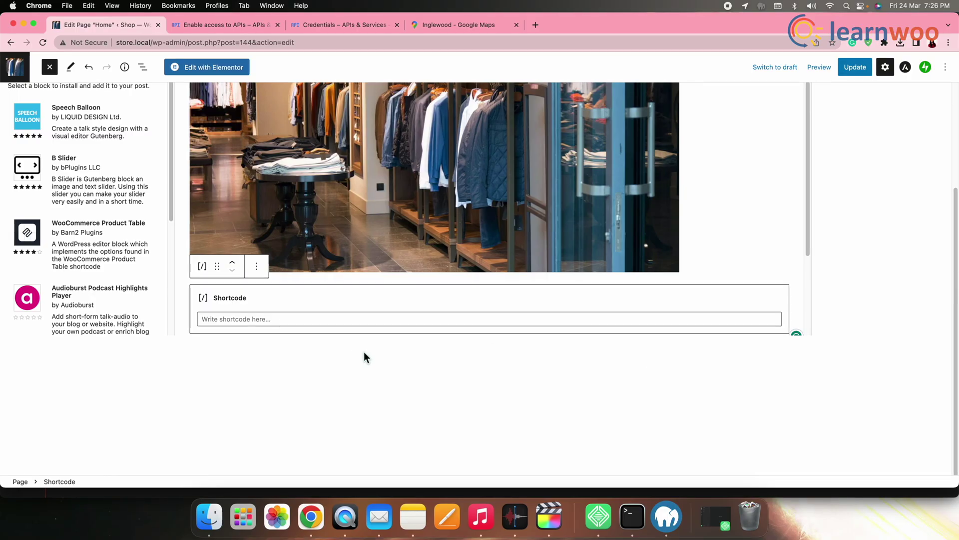
click(210, 324)
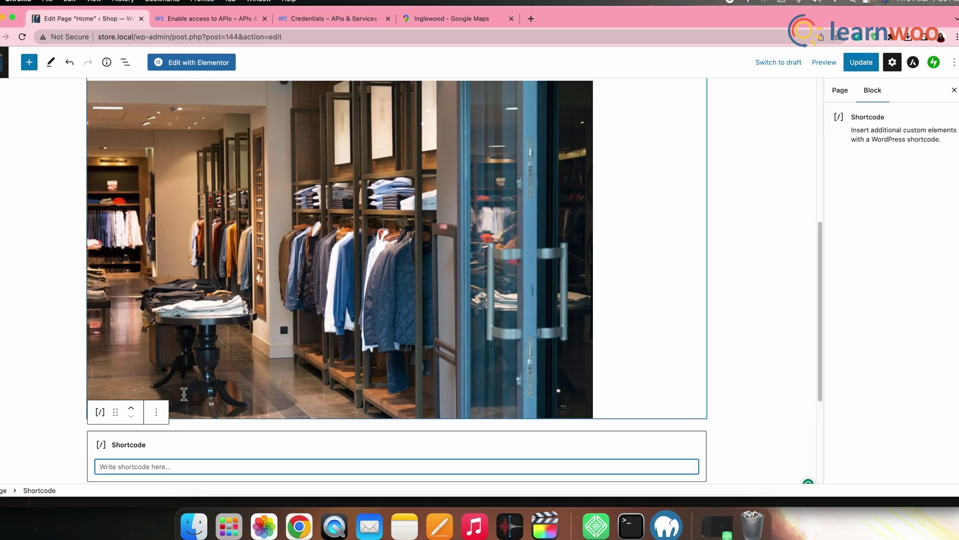
key(super+v)
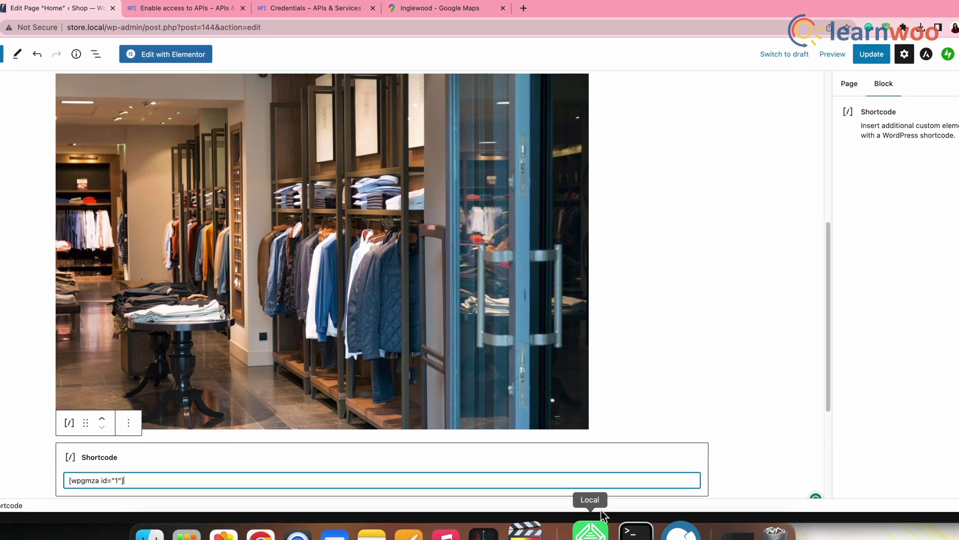
scroll(619, 445, down, 5)
key(super+s)
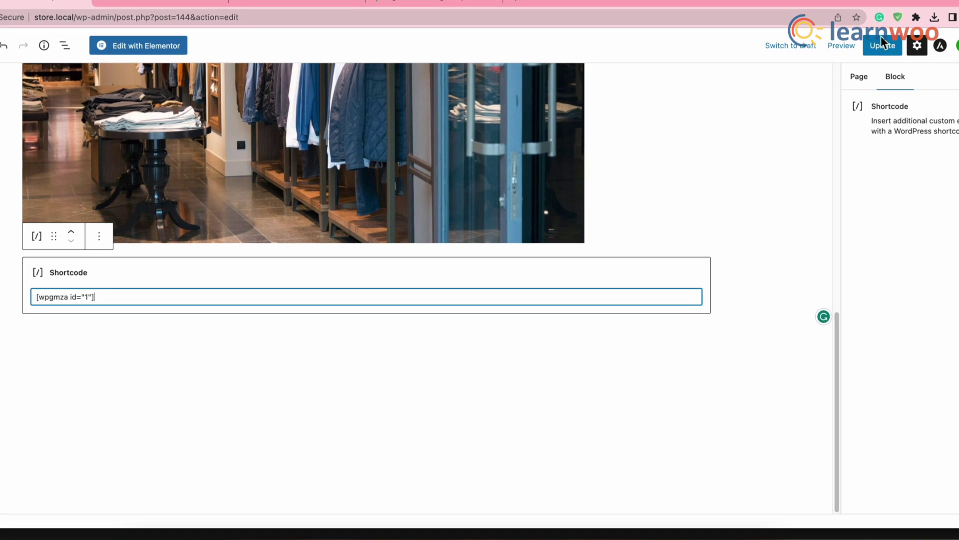
click(879, 51)
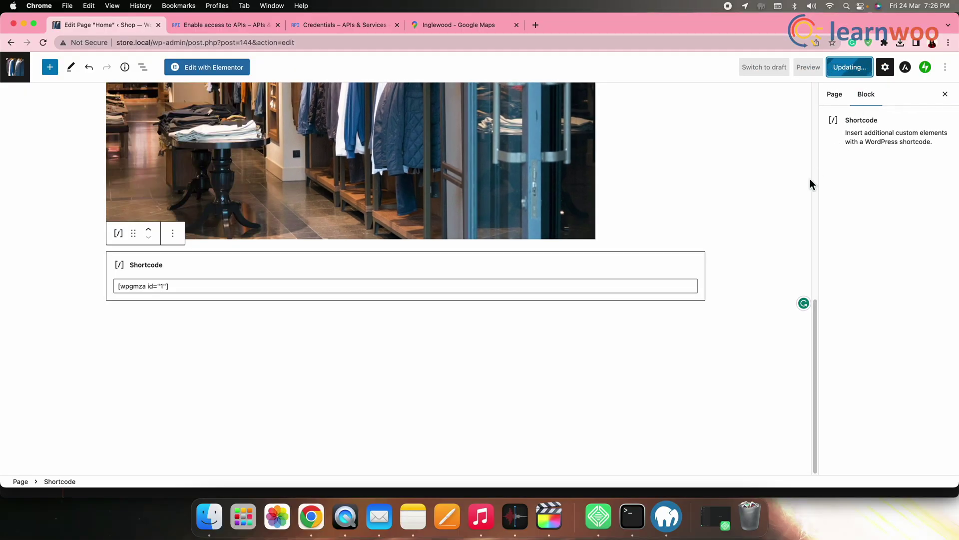
- View the published Home page to confirm the map shows both California markers
click(95, 455)
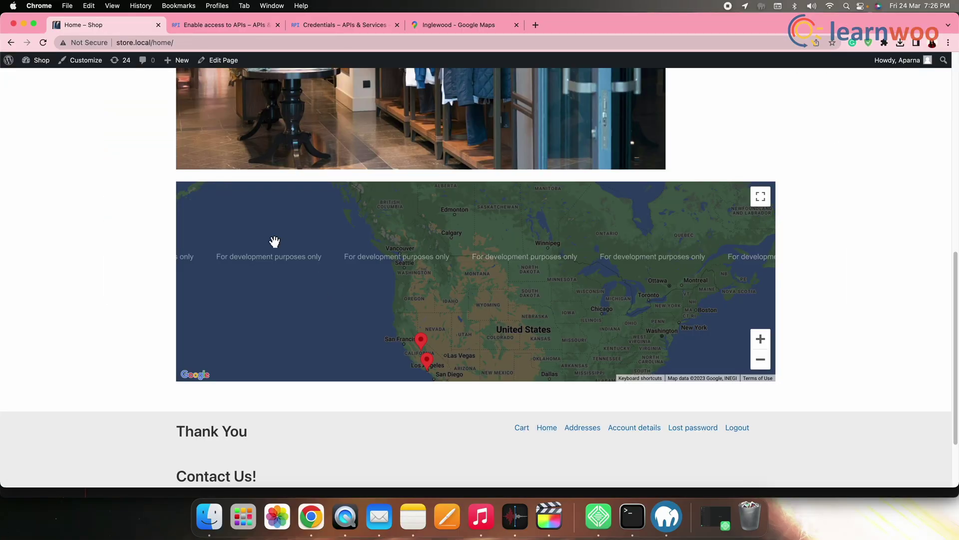